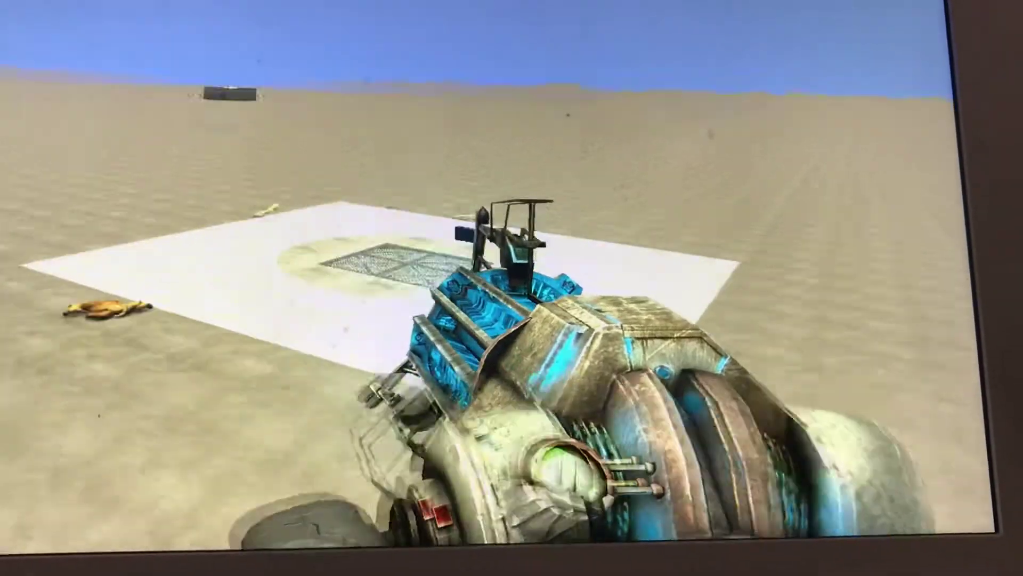
- Bring up the spawn menu listing the SCP characters available to spawn
key(q)
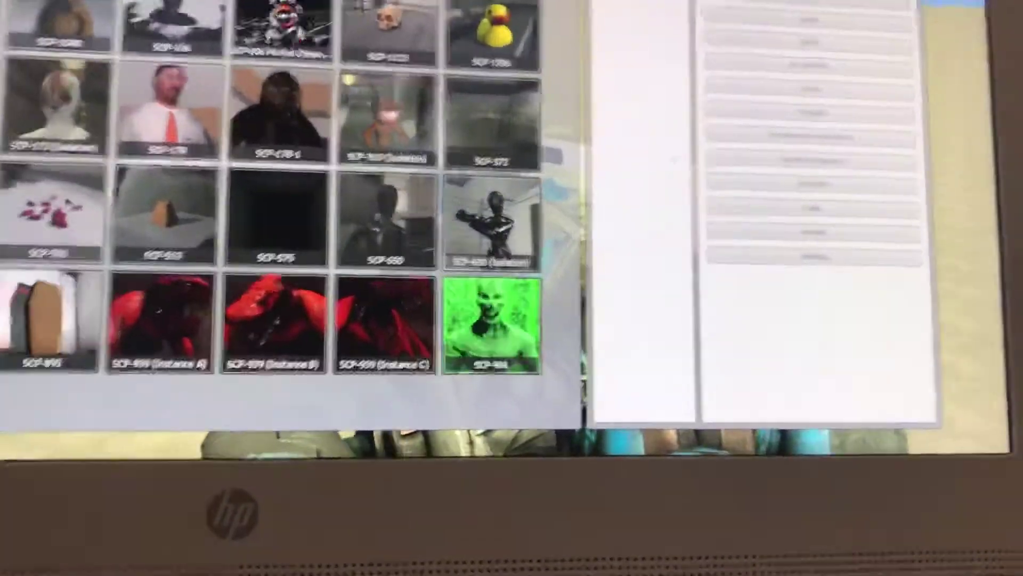